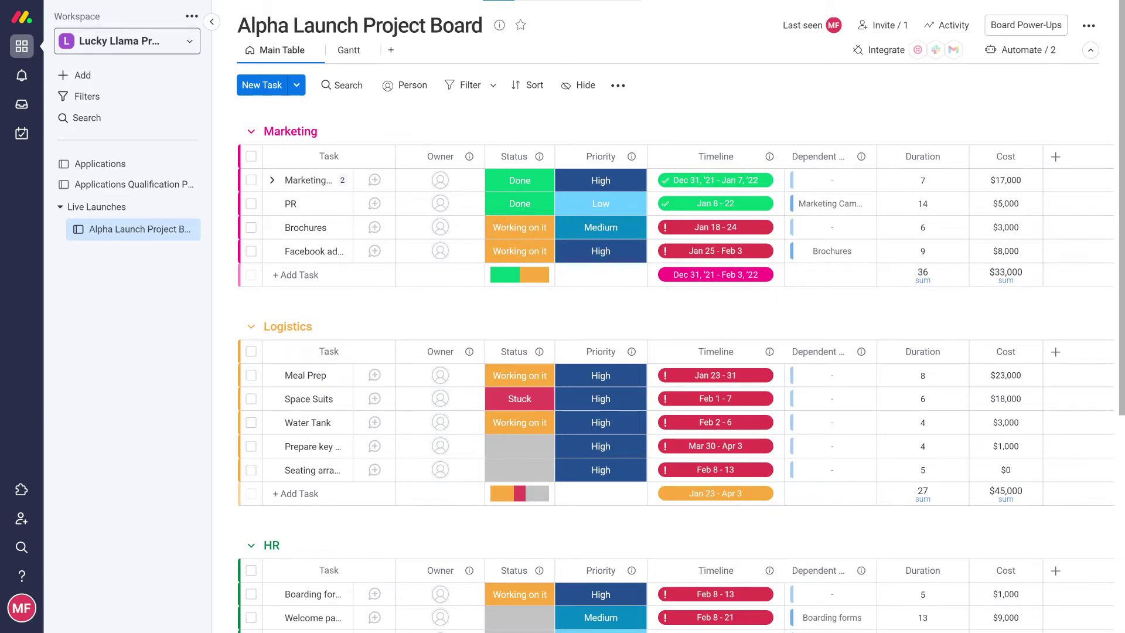
# Make the Prepare key task depend on Key cards list, then open the board's automations
pyautogui.click(794, 452)
pyautogui.scroll(-5, 949, 255)
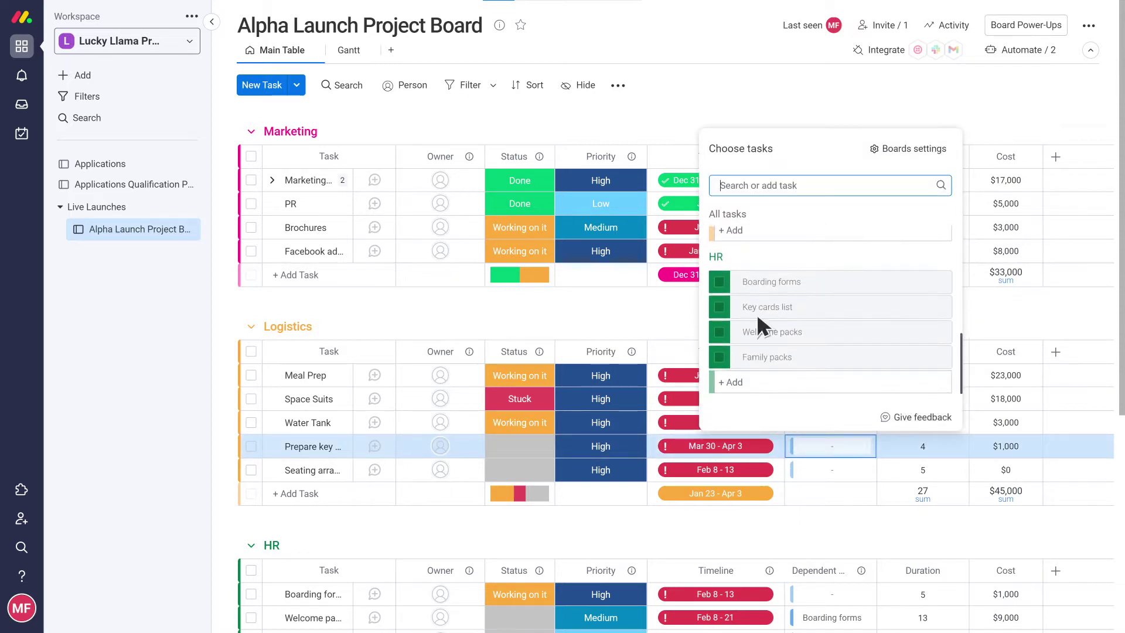
pyautogui.click(756, 324)
pyautogui.click(673, 311)
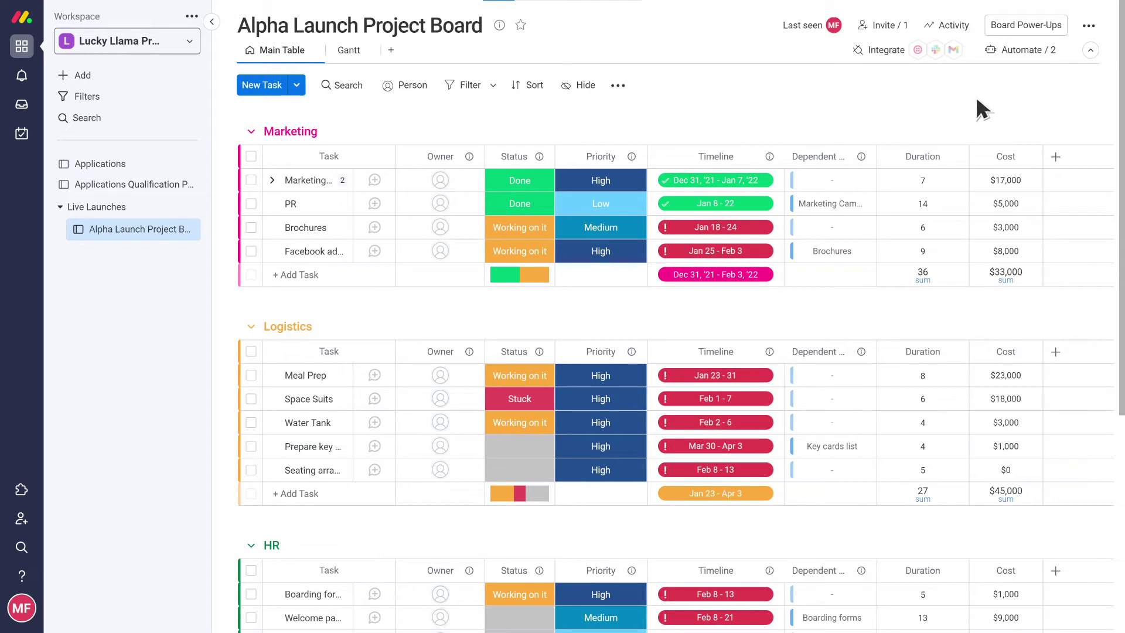
pyautogui.click(1050, 52)
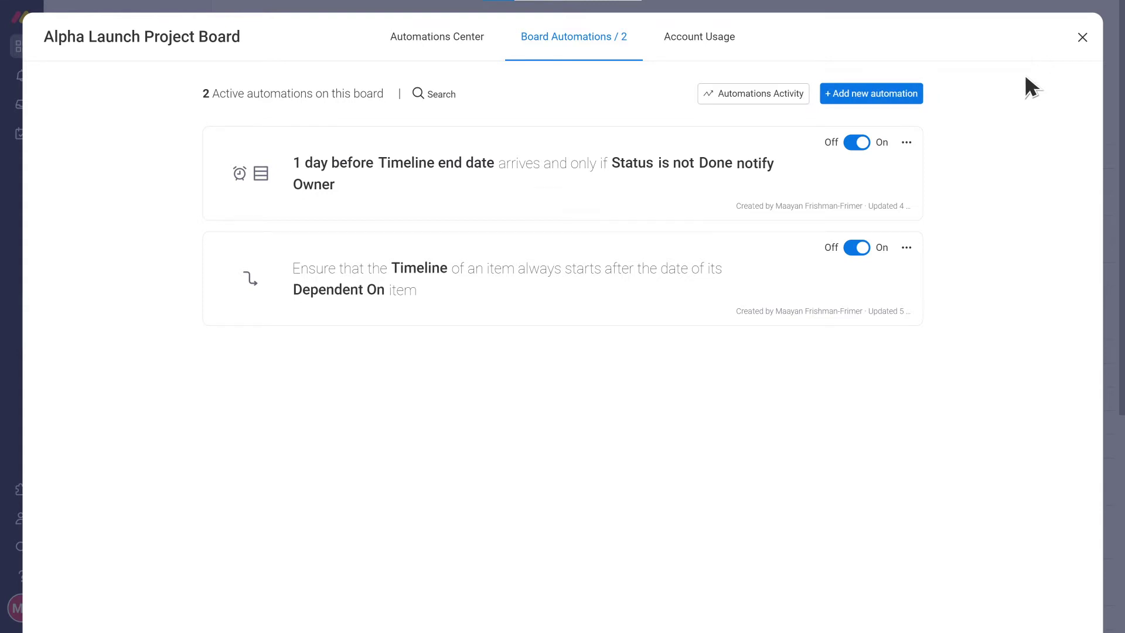
pyautogui.click(795, 262)
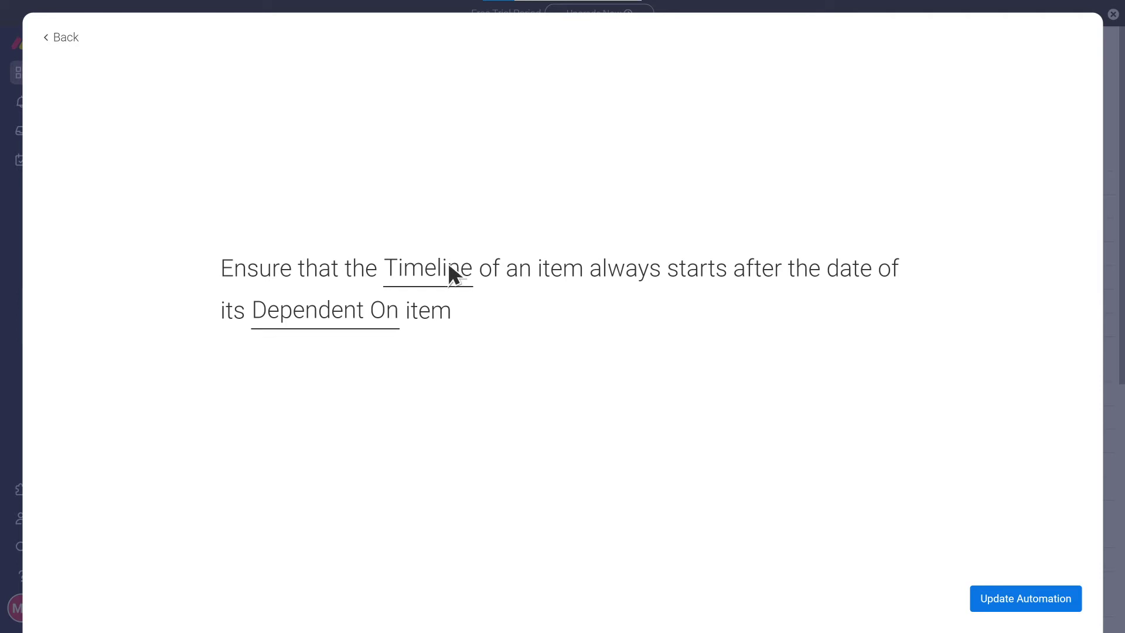
pyautogui.click(420, 262)
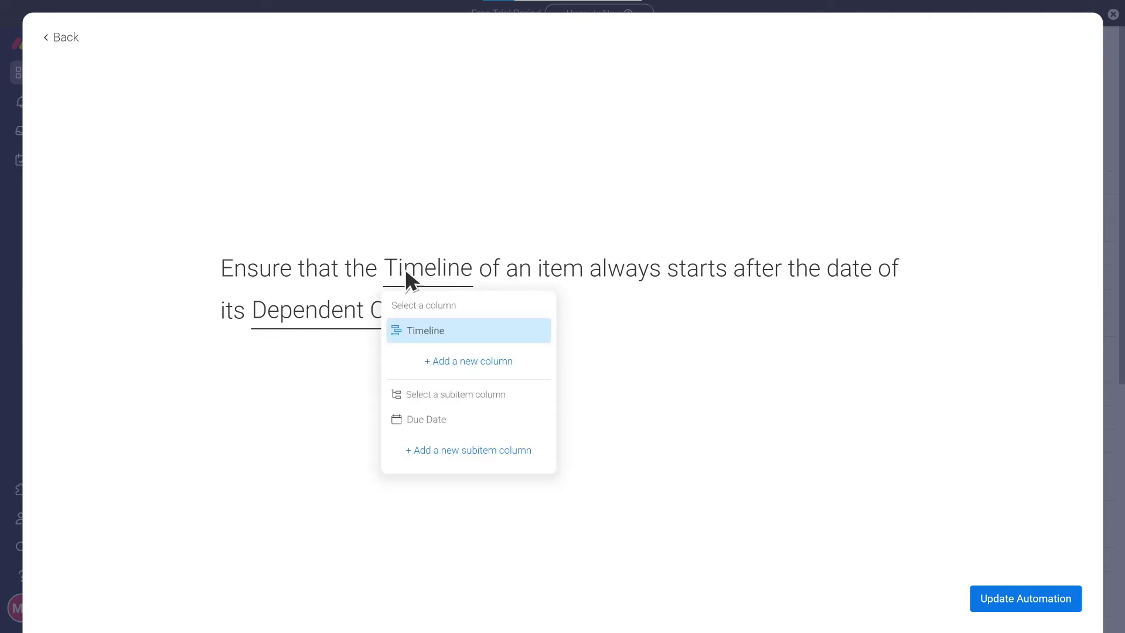
pyautogui.click(312, 310)
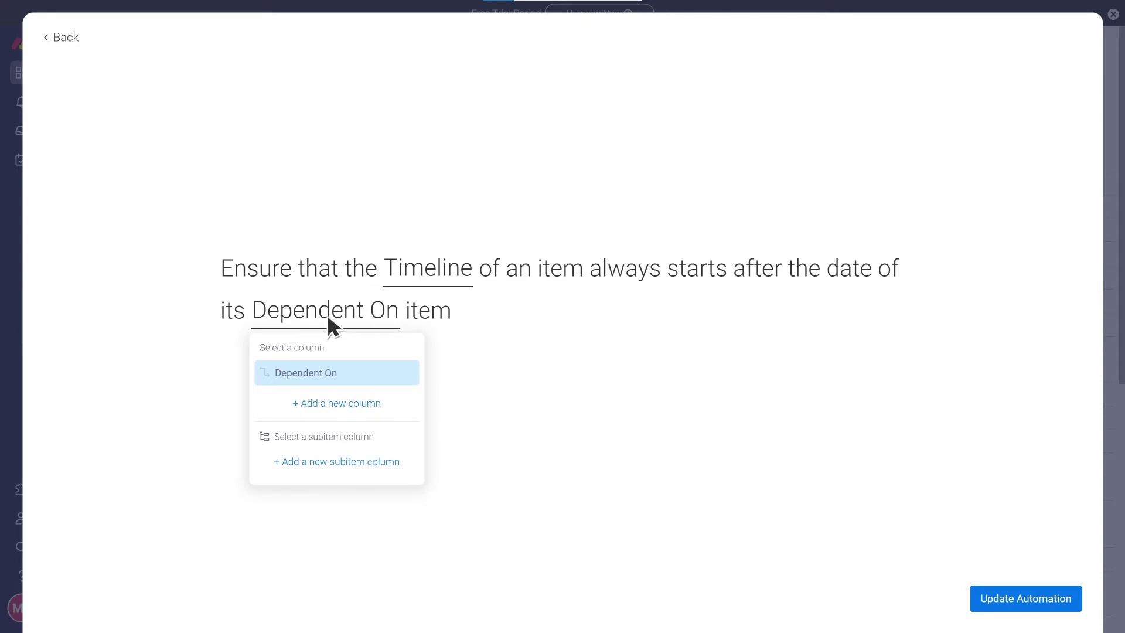
pyautogui.click(1025, 600)
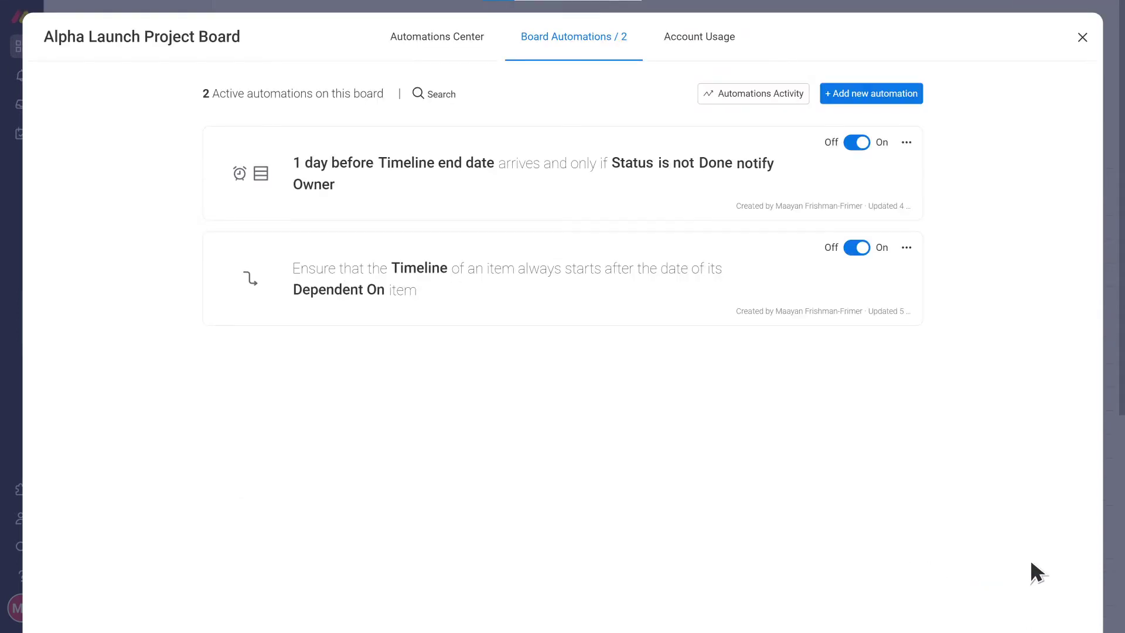
pyautogui.click(1083, 70)
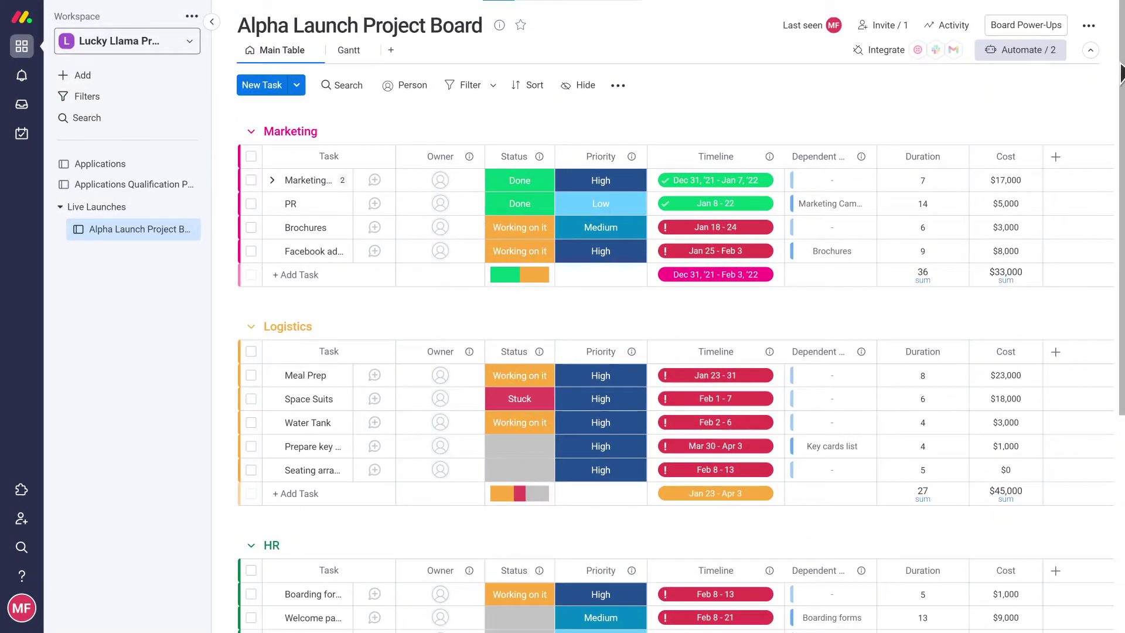
# Add the Dependencies 'Adjust the date' automation, using Timeline as the date and Dependent On as the dependency
pyautogui.click(1049, 51)
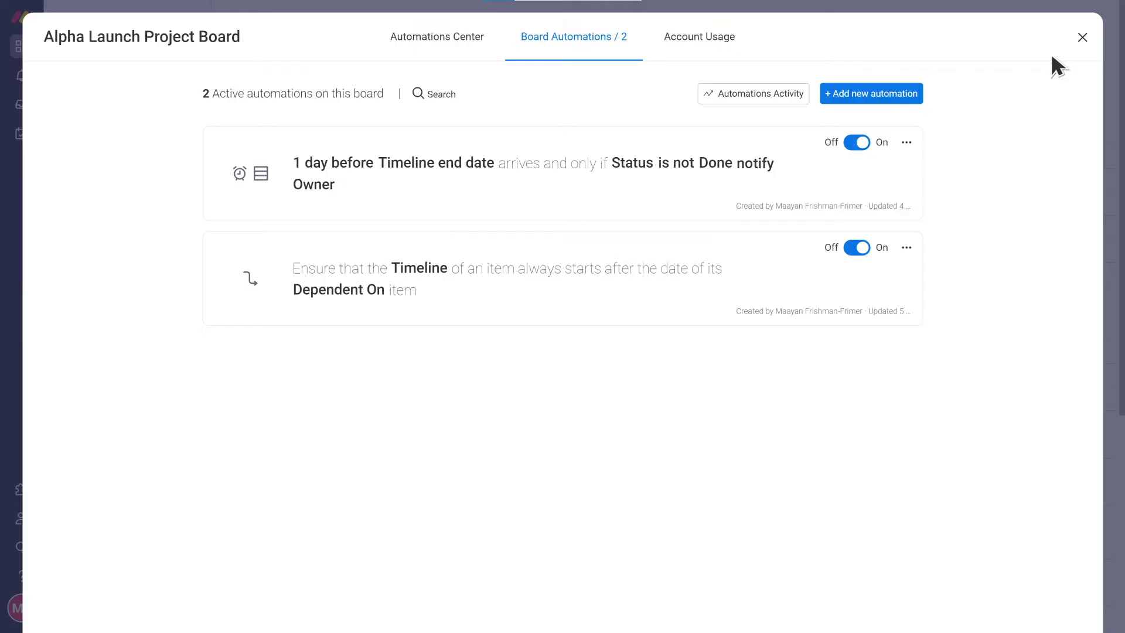
pyautogui.click(857, 95)
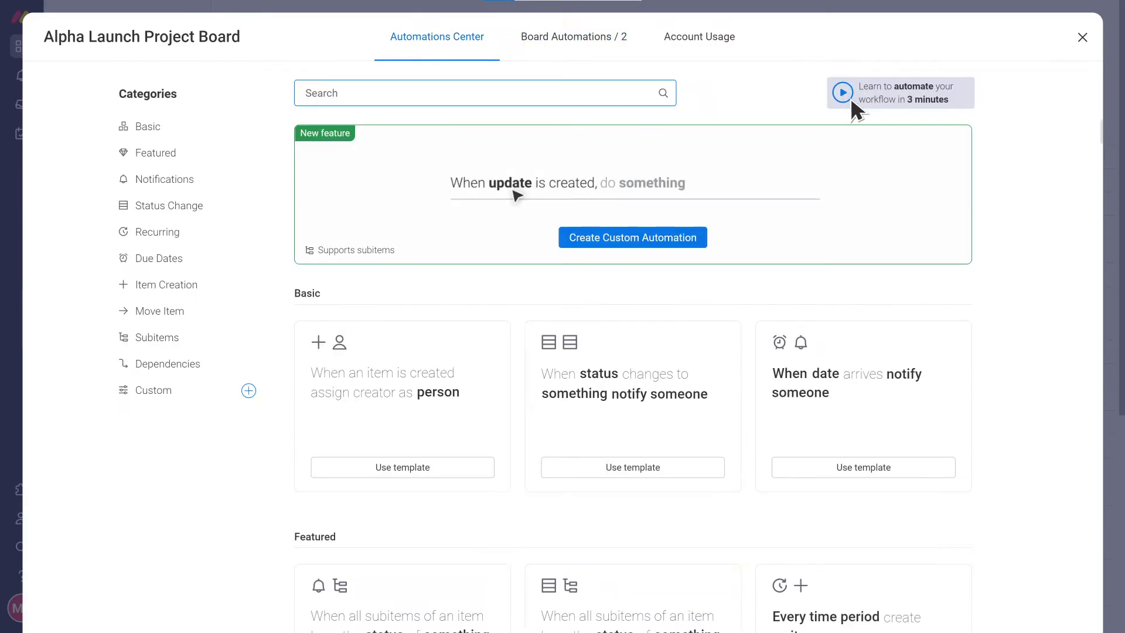
pyautogui.click(173, 368)
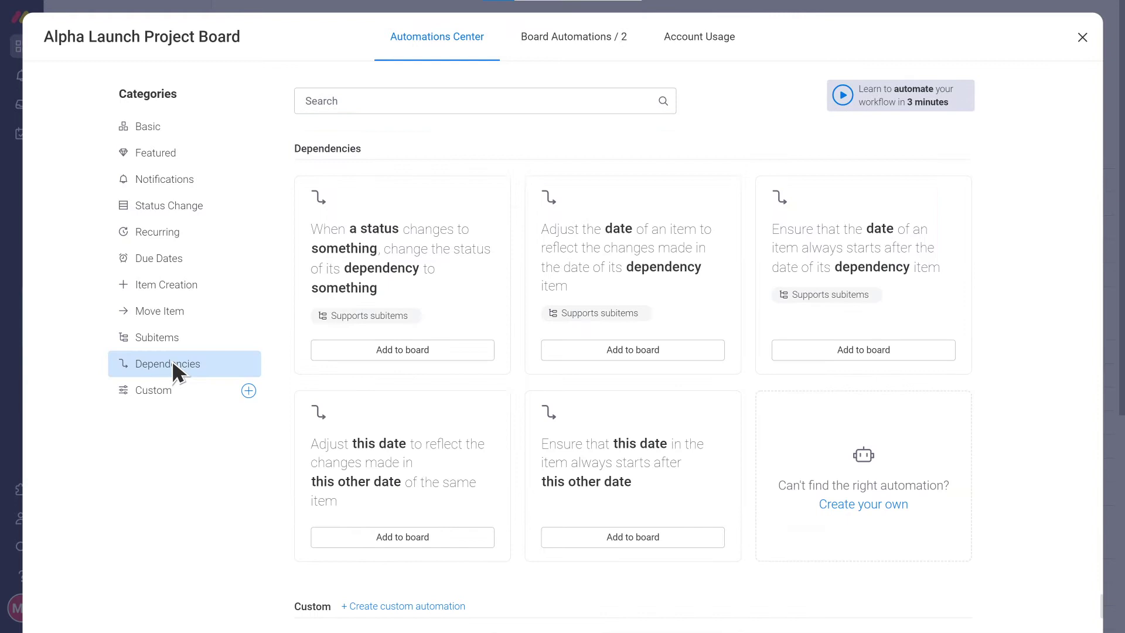
pyautogui.click(638, 306)
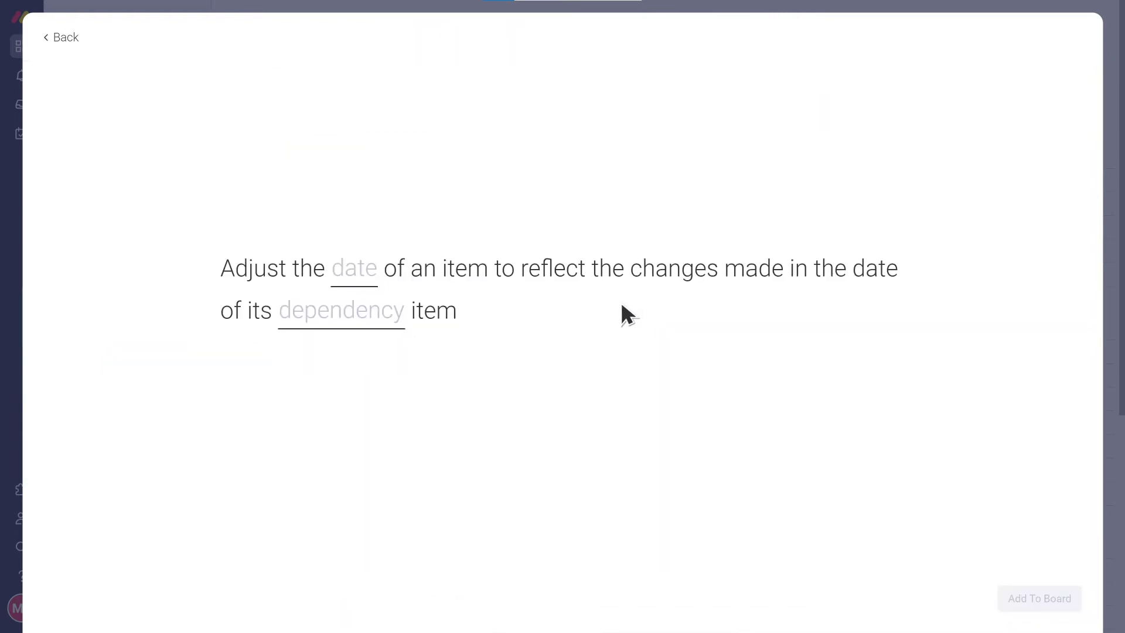
pyautogui.click(349, 278)
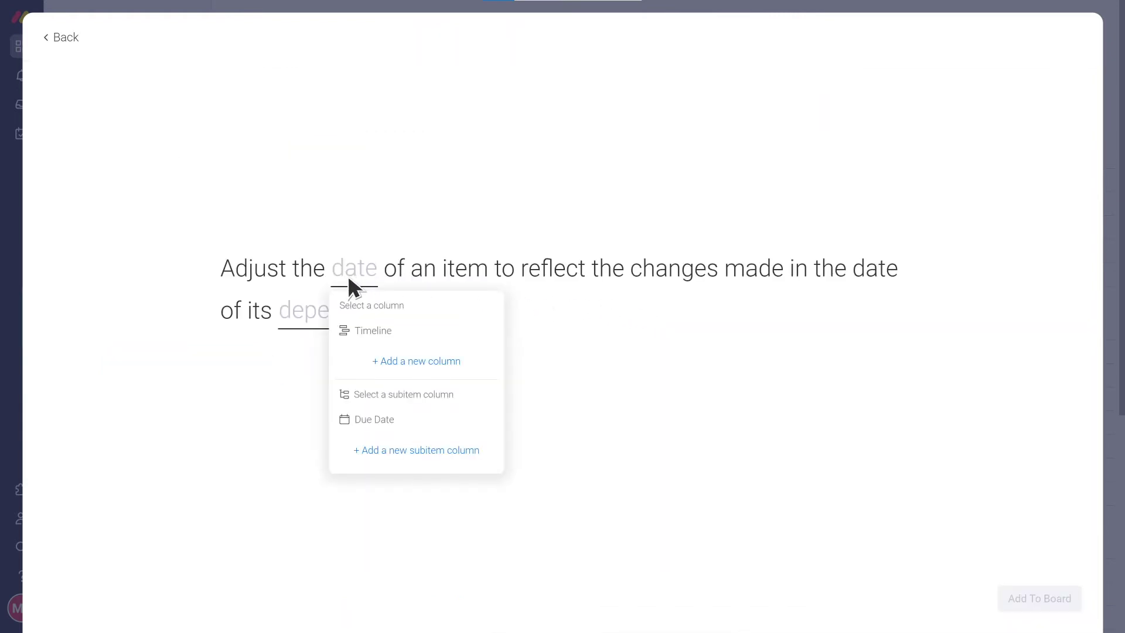
pyautogui.click(381, 331)
pyautogui.click(381, 315)
pyautogui.click(403, 370)
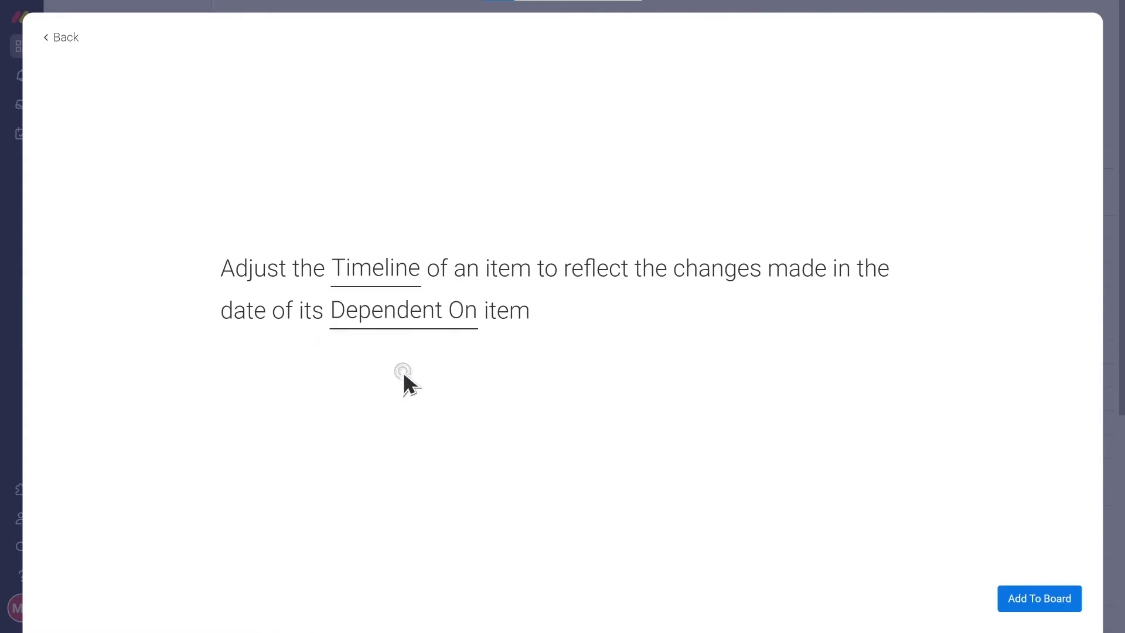
pyautogui.click(1028, 602)
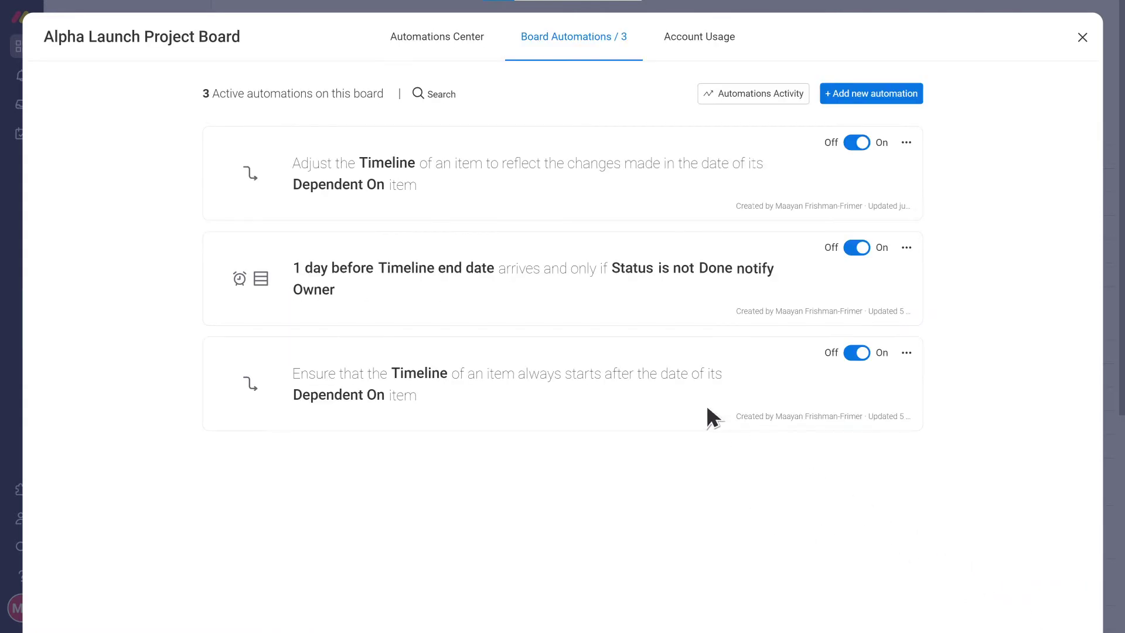
# Change the Owner deadline reminder to notify 2 days before the Timeline end date
pyautogui.click(554, 314)
pyautogui.click(355, 274)
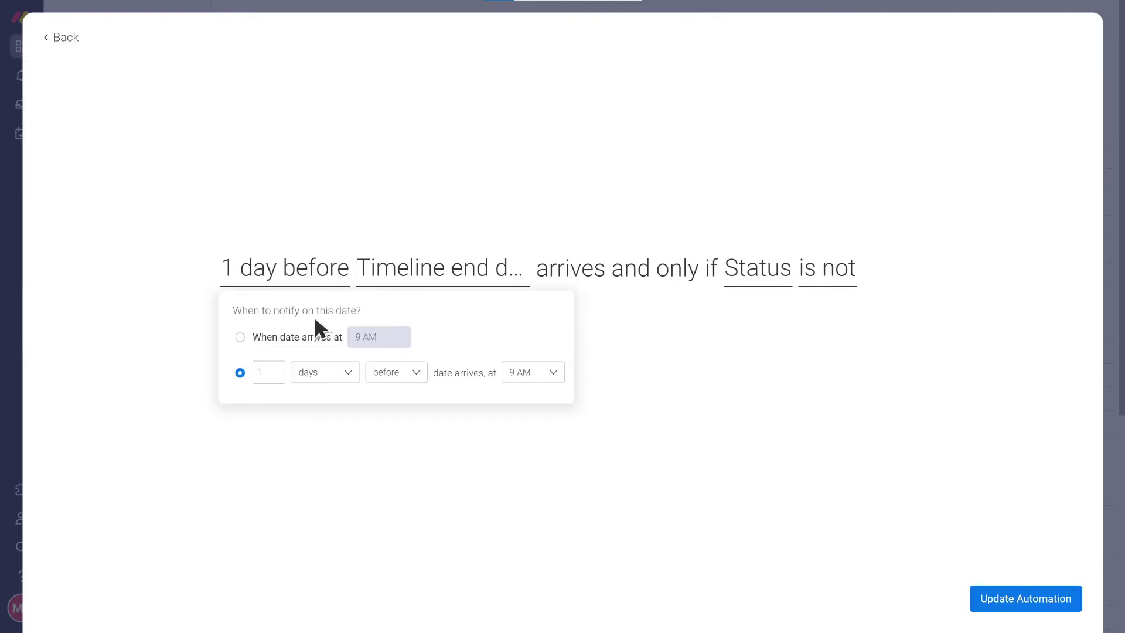
pyautogui.click(261, 381)
pyautogui.press('BackSpace')
pyautogui.write('2')
pyautogui.press('Return')
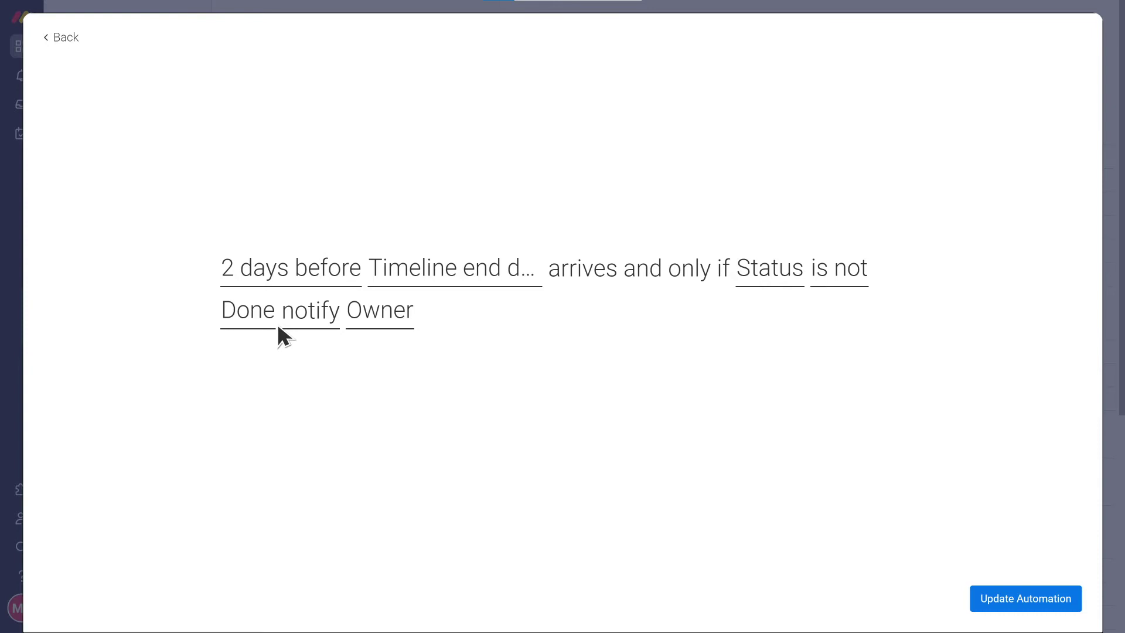
# Rewrite the reminder message to 'Hi {task’s Owner}, {task’s name} is due in 2 day…' and update the automation
pyautogui.click(279, 326)
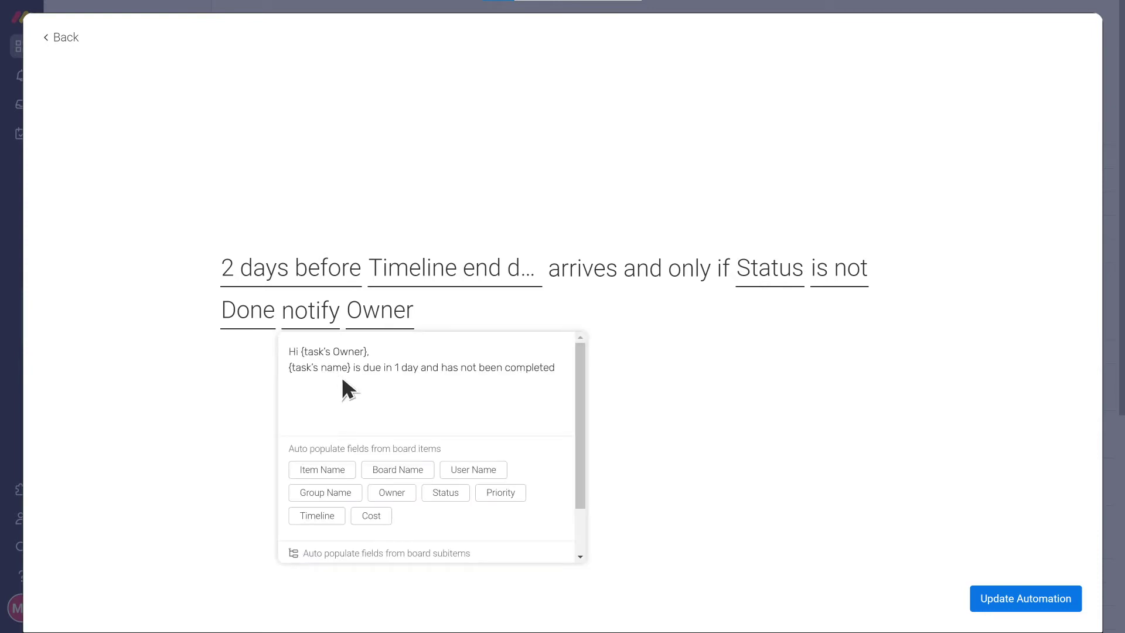
pyautogui.hotkey('ctrl', 'a')
pyautogui.press('BackSpace')
pyautogui.write('Hi {task’s Owner},')
pyautogui.press('Return')
pyautogui.write('{task’s name} is due in 2 day and has not been completed')
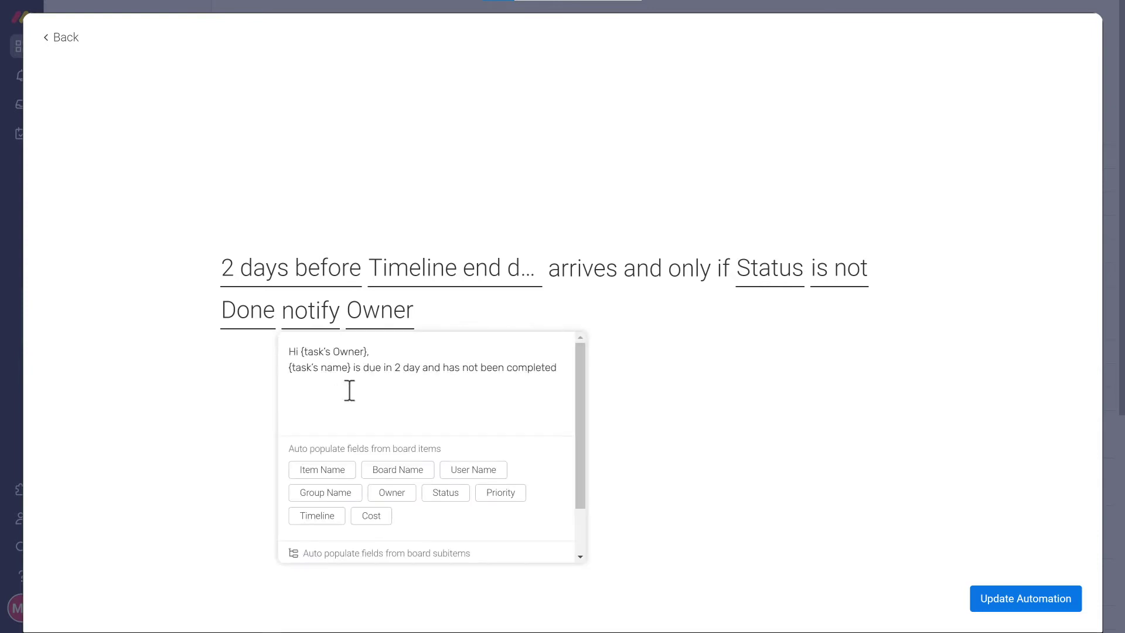
pyautogui.press('Escape')
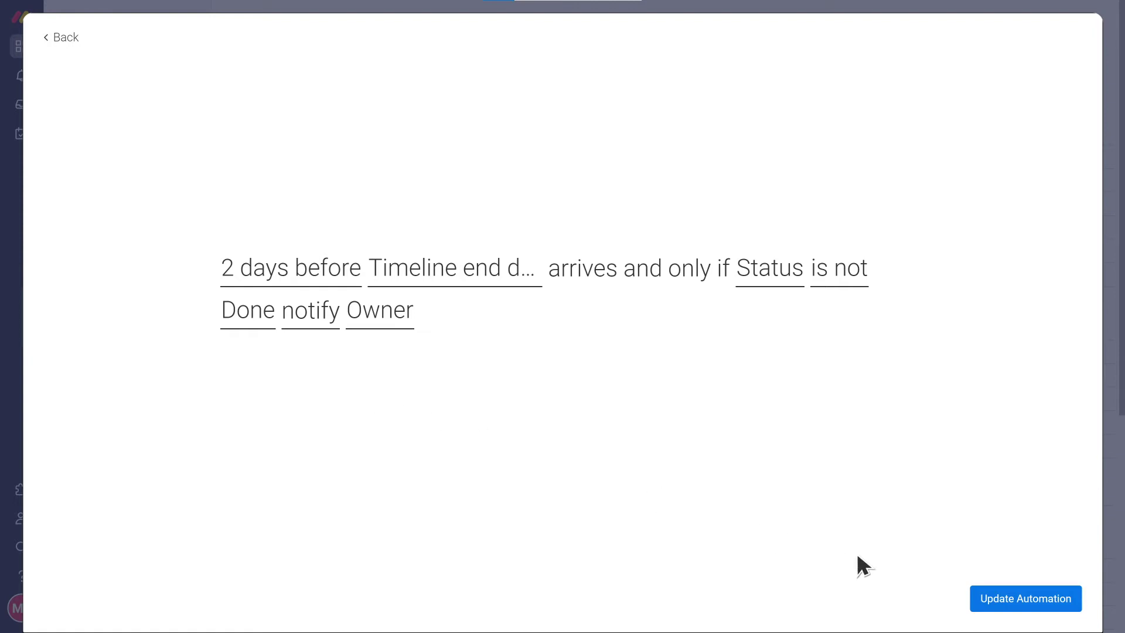
pyautogui.click(1002, 603)
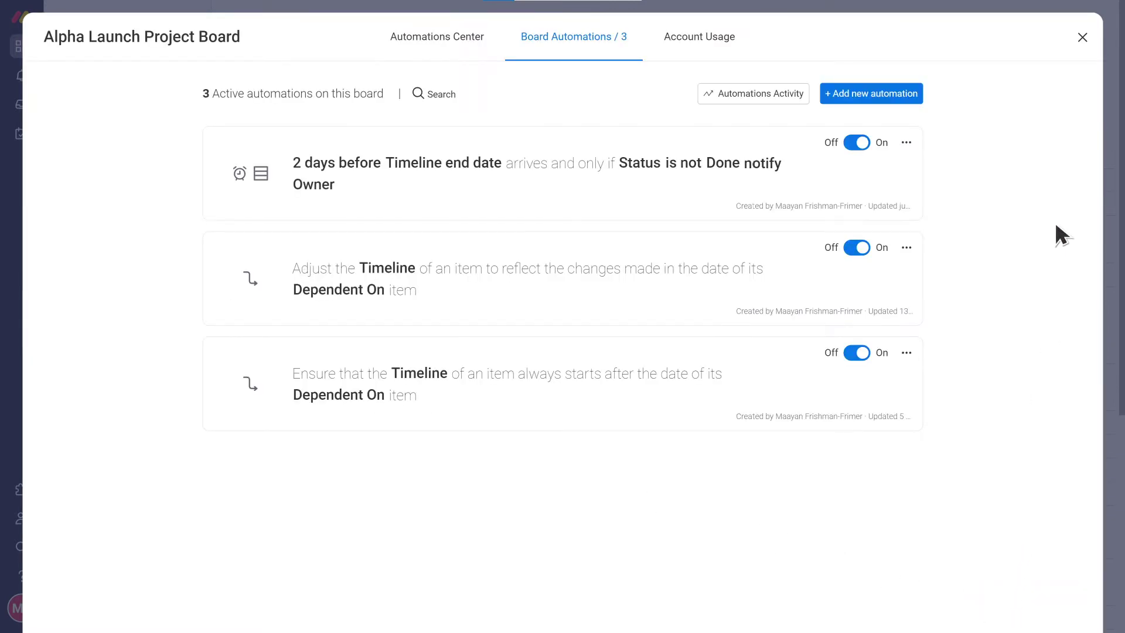
# Expand the Marketing Campaign task's two subitems, then start a new automation from Automate / 3
pyautogui.click(1082, 36)
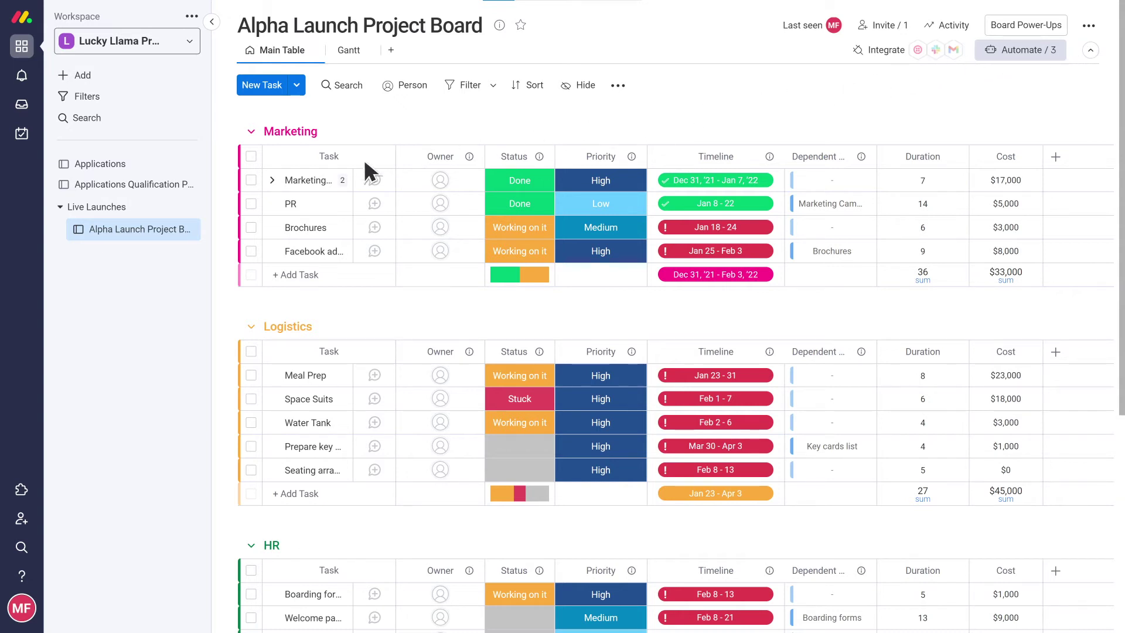
pyautogui.click(272, 181)
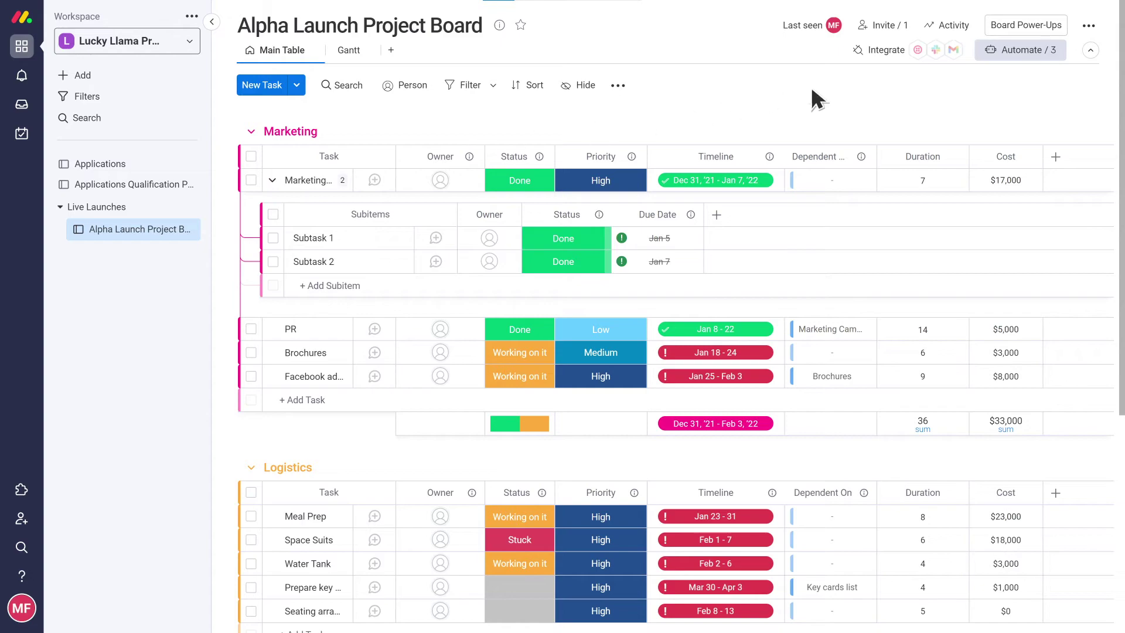
pyautogui.click(1047, 58)
pyautogui.click(895, 92)
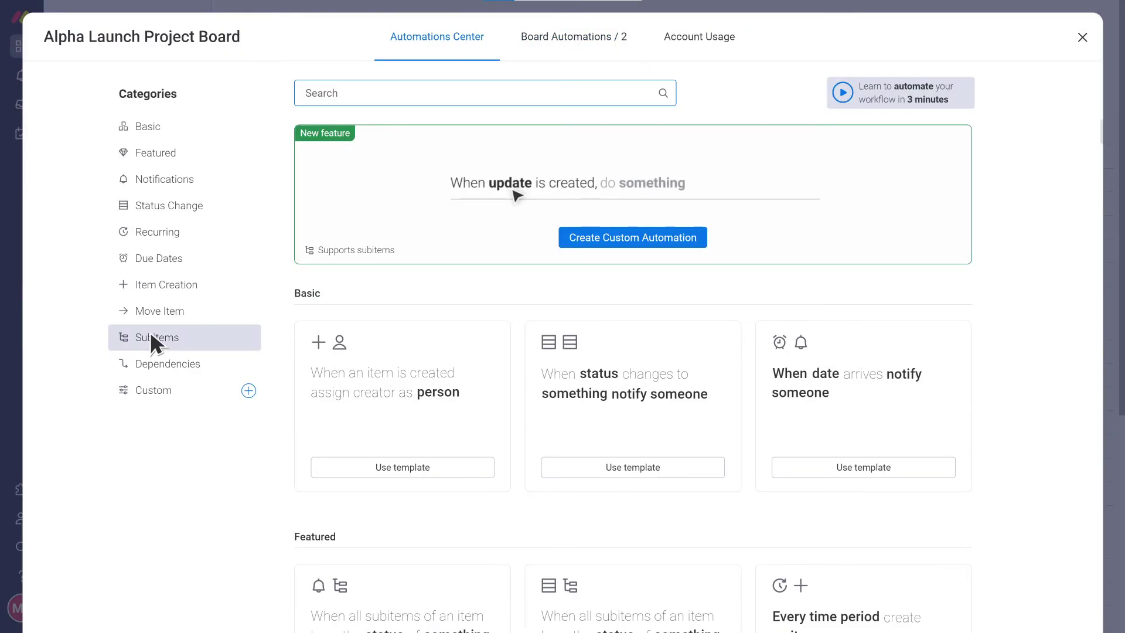
# Add the Subitems template: when all subitem Status are Done, set the item's Status to Done
pyautogui.click(155, 337)
pyautogui.click(429, 303)
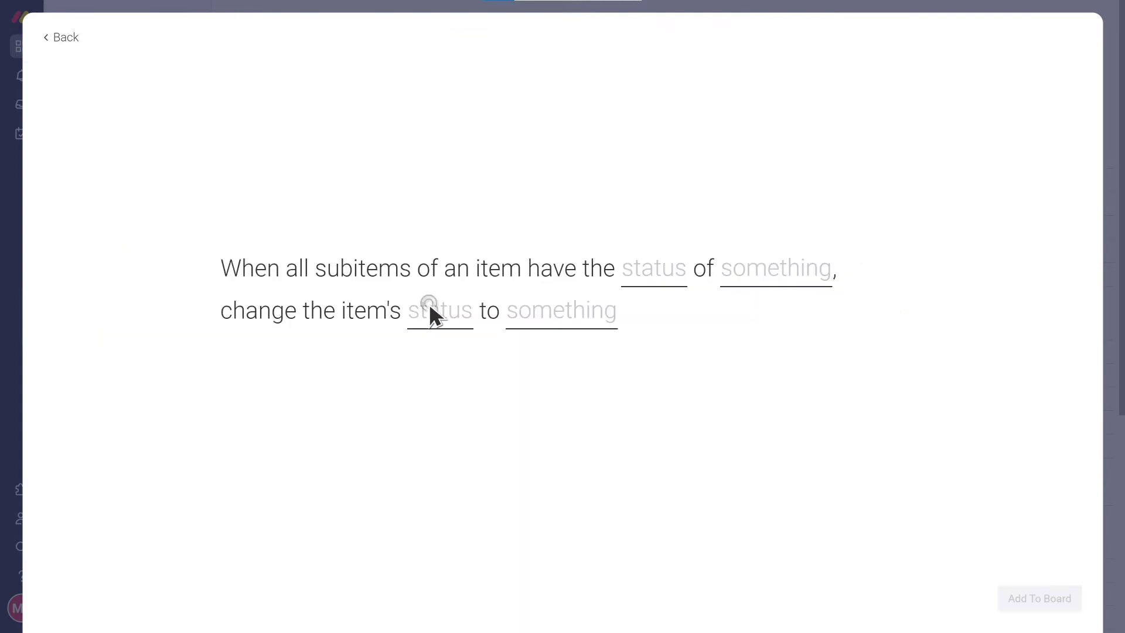
pyautogui.click(647, 280)
pyautogui.click(677, 332)
pyautogui.click(285, 321)
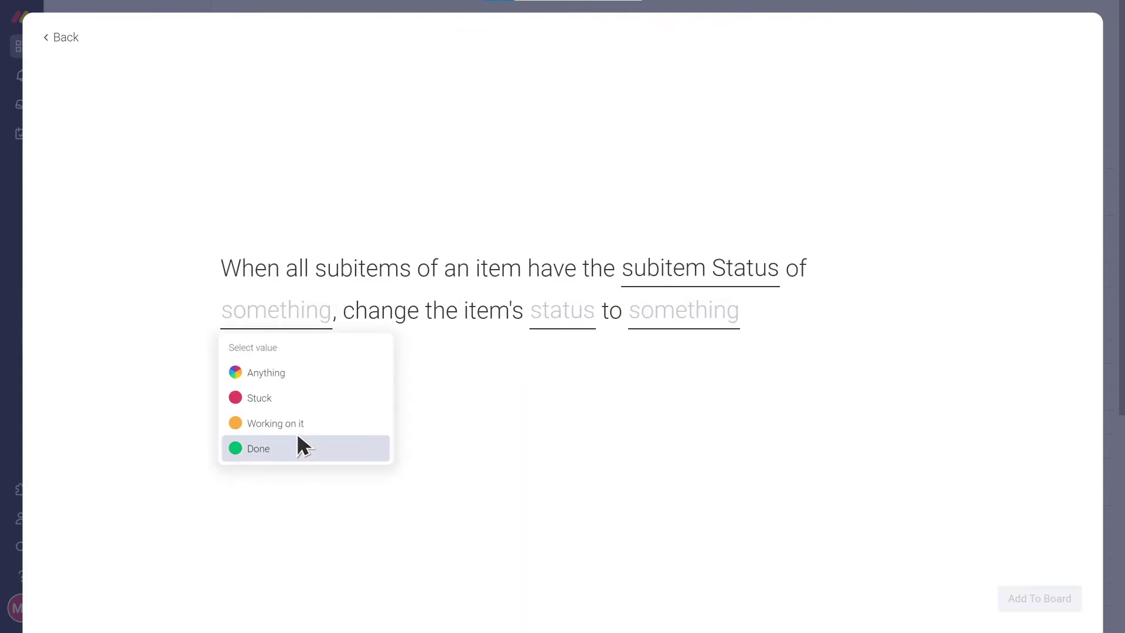
pyautogui.click(300, 448)
pyautogui.click(415, 322)
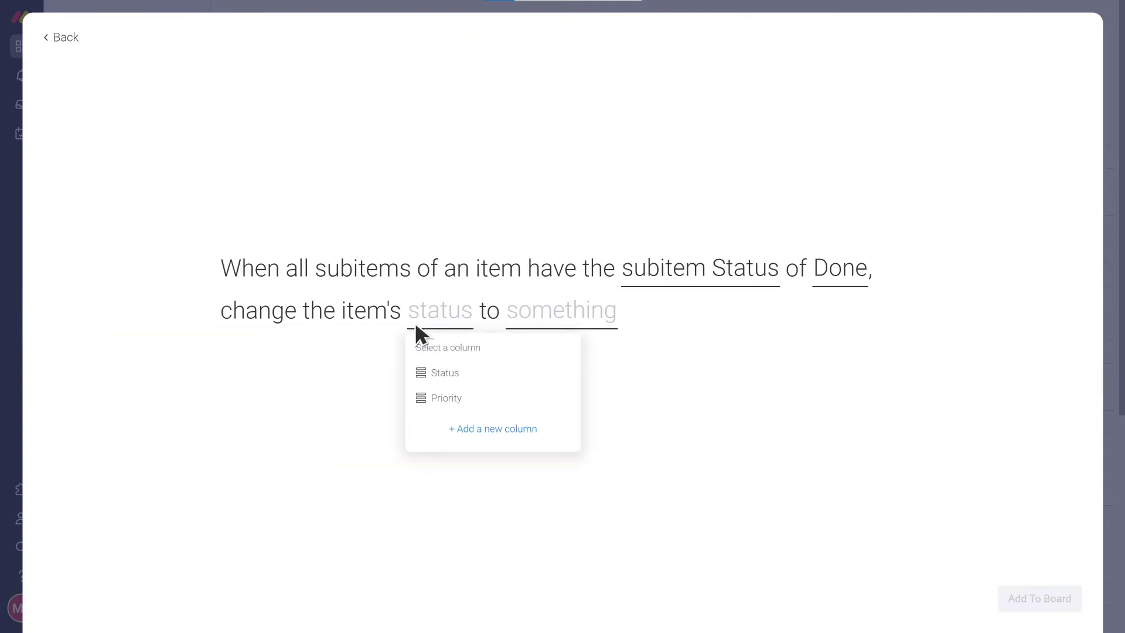
pyautogui.click(472, 376)
pyautogui.click(558, 335)
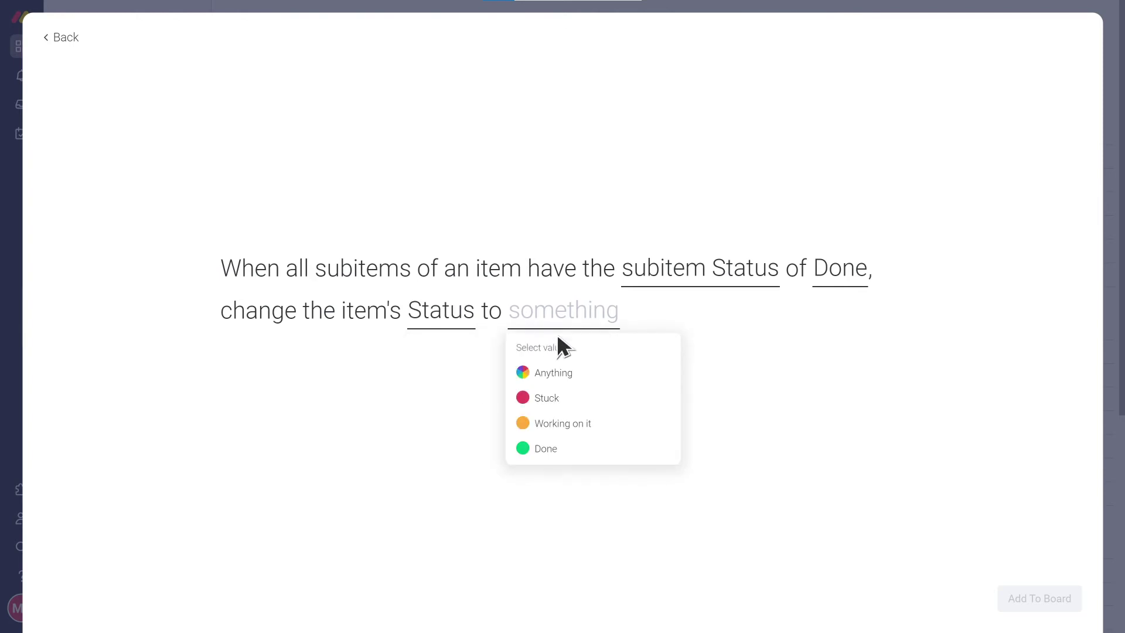
pyautogui.click(578, 444)
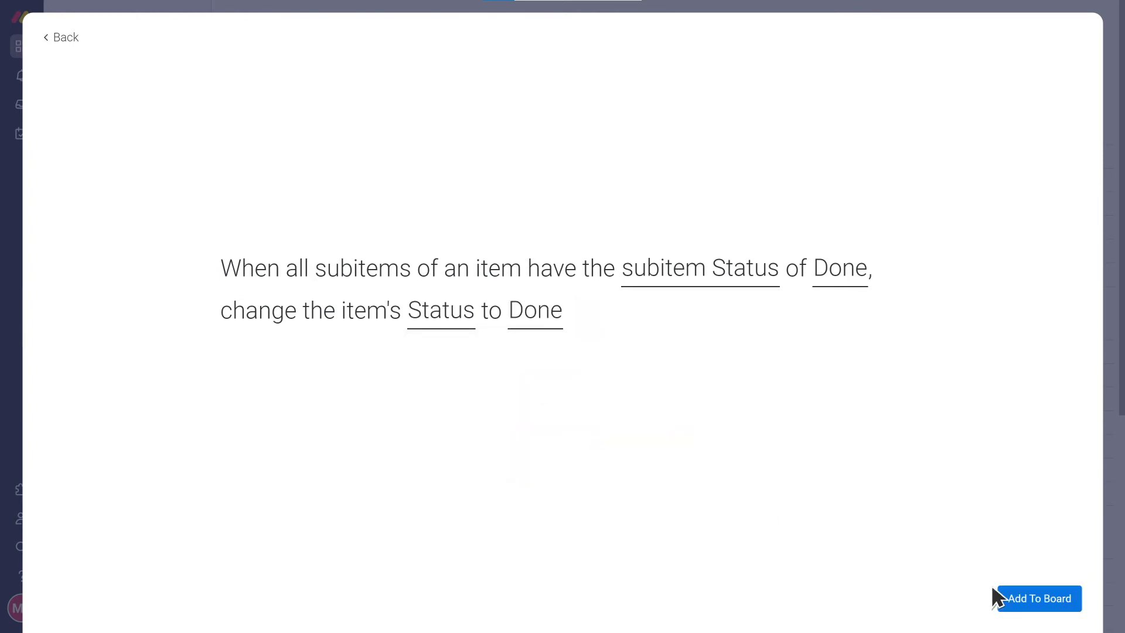
pyautogui.click(1039, 600)
# In the Gantt view settings, set Color by to Status, then return to the Main Table
pyautogui.click(1081, 38)
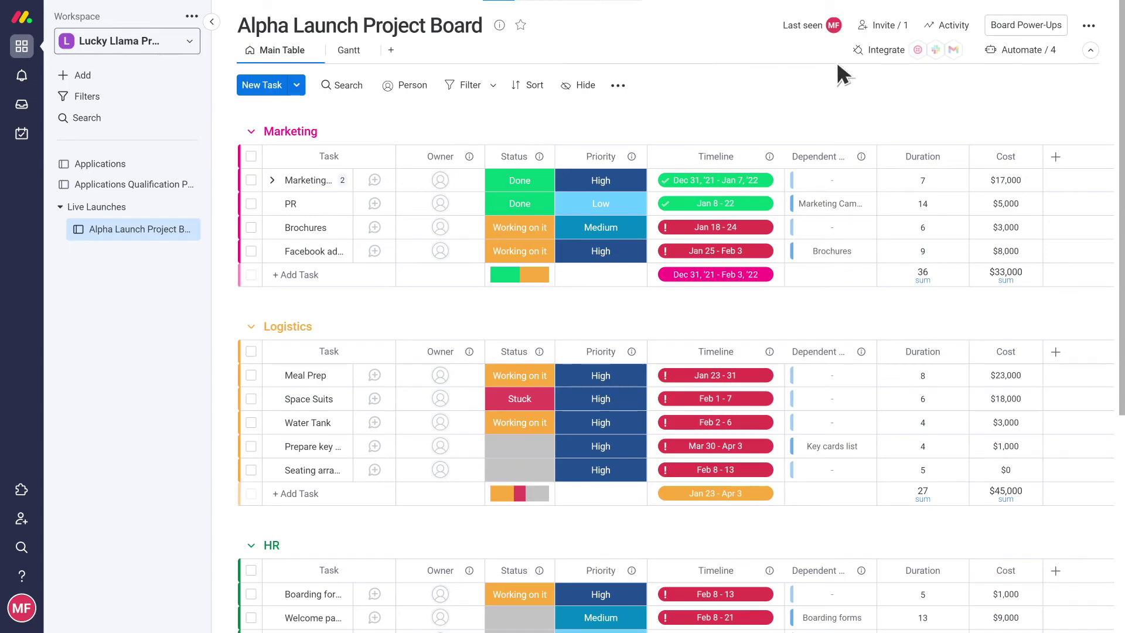
pyautogui.click(354, 51)
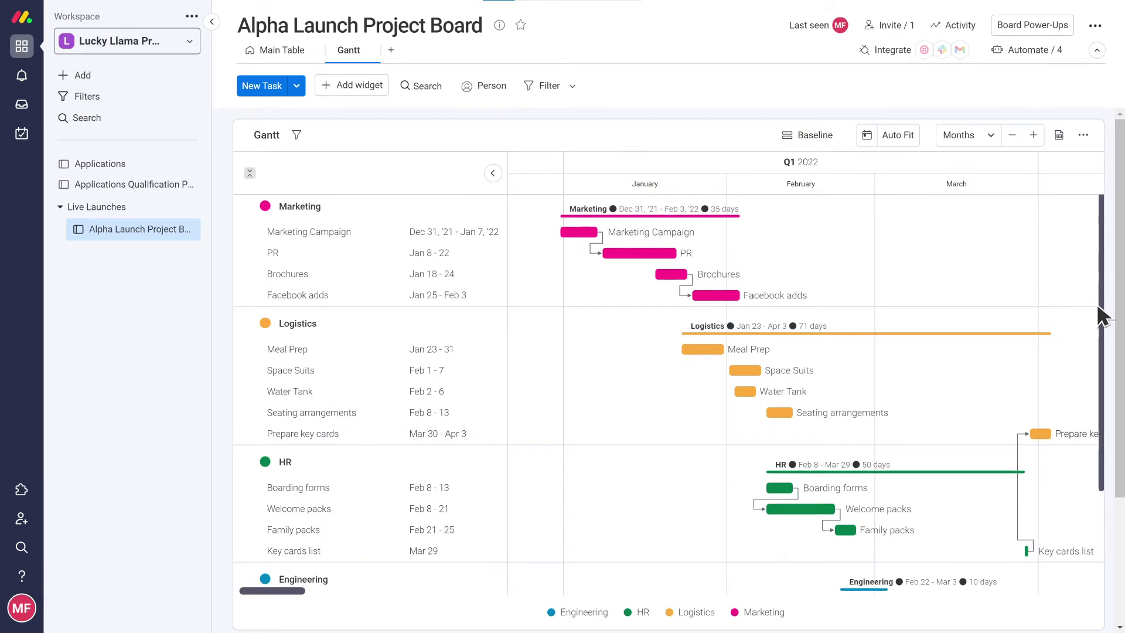
pyautogui.scroll(-3, 1103, 316)
pyautogui.scroll(3, 1103, 316)
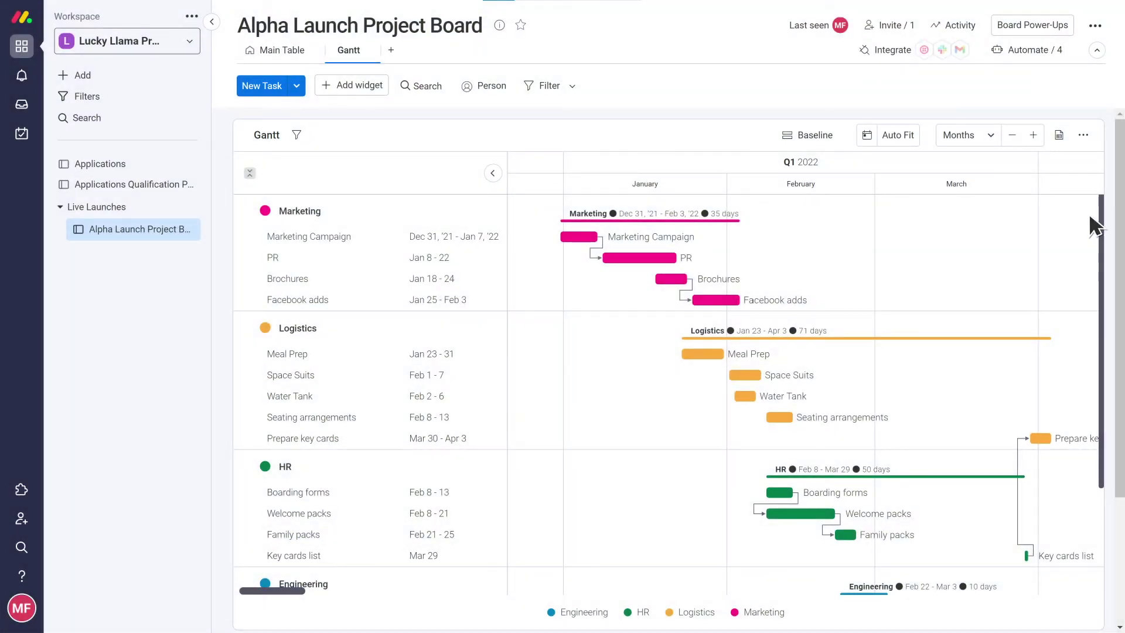
pyautogui.click(1081, 136)
pyautogui.click(1060, 221)
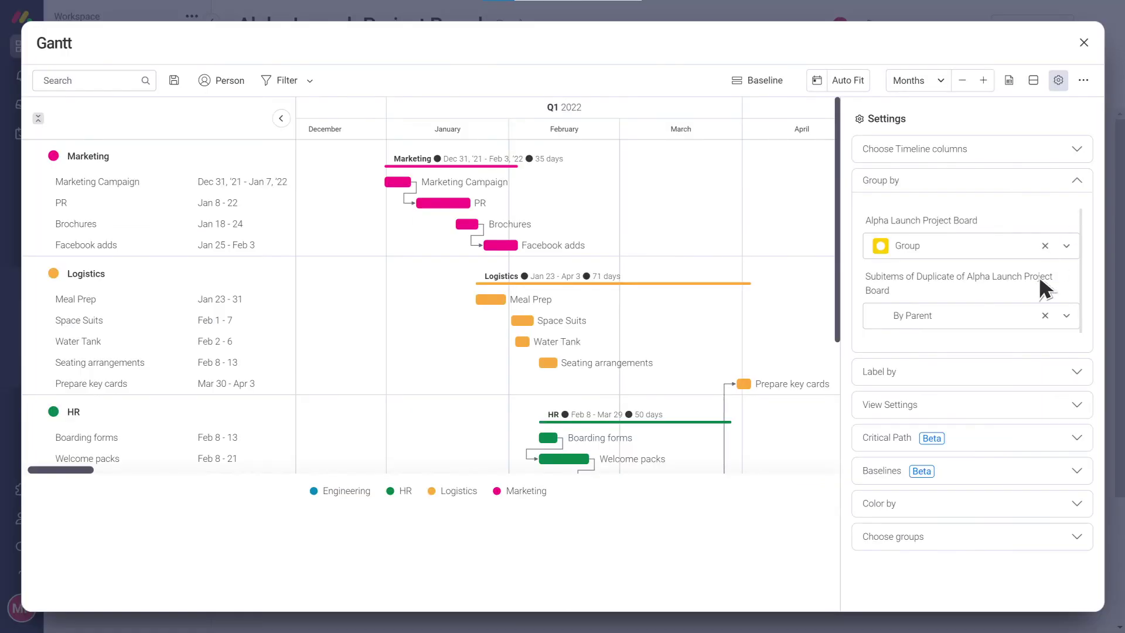
pyautogui.click(951, 501)
pyautogui.click(1066, 410)
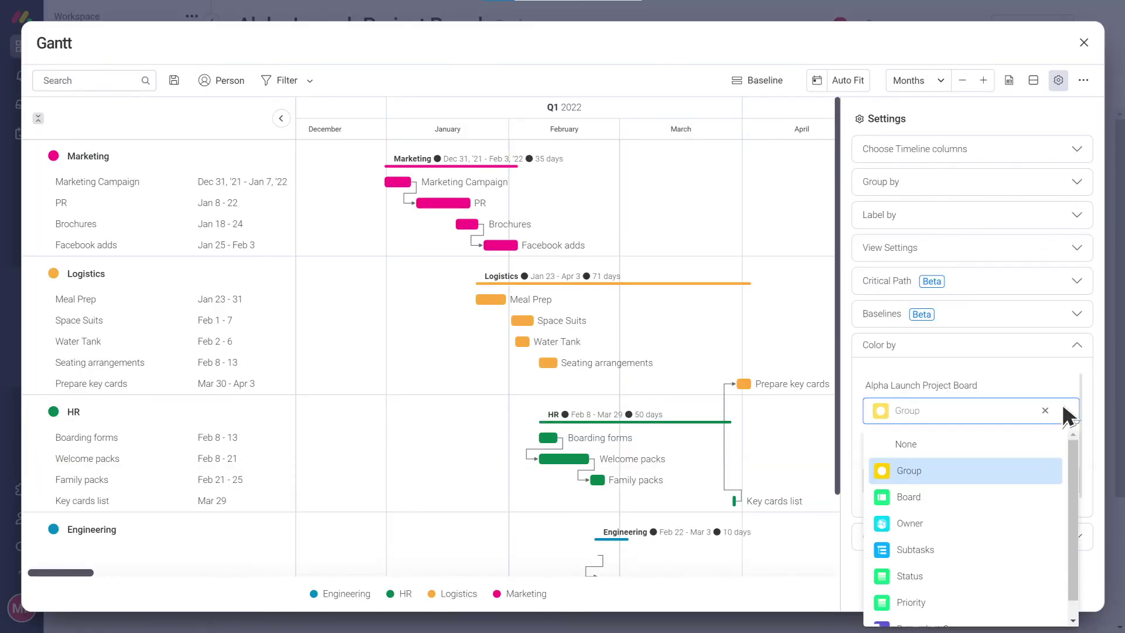
pyautogui.click(955, 568)
pyautogui.click(1084, 42)
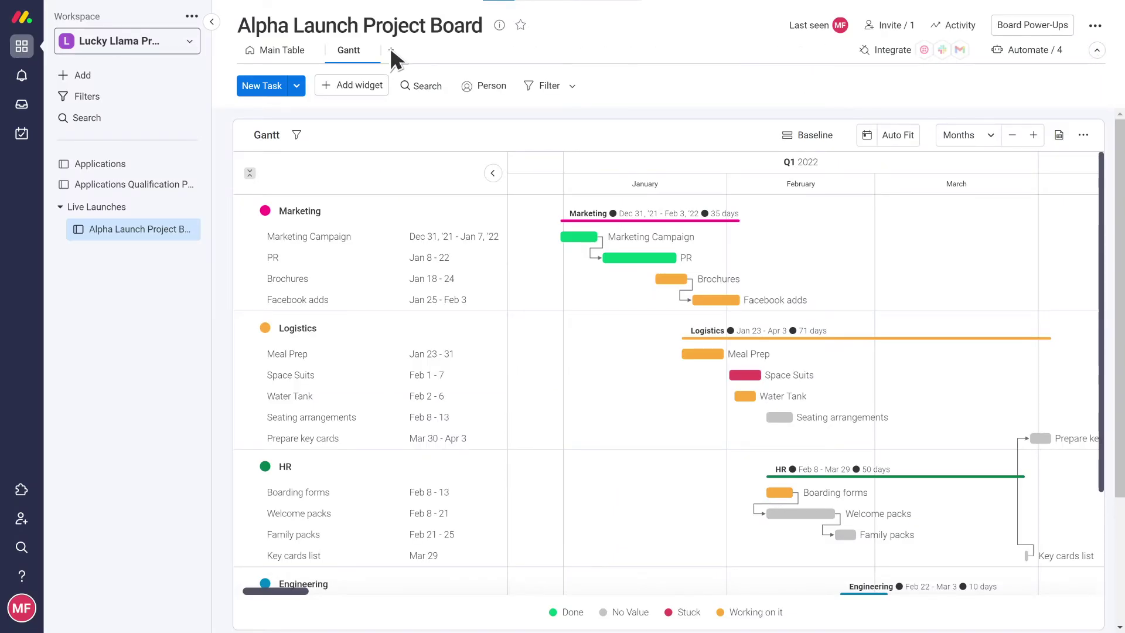
pyautogui.click(272, 48)
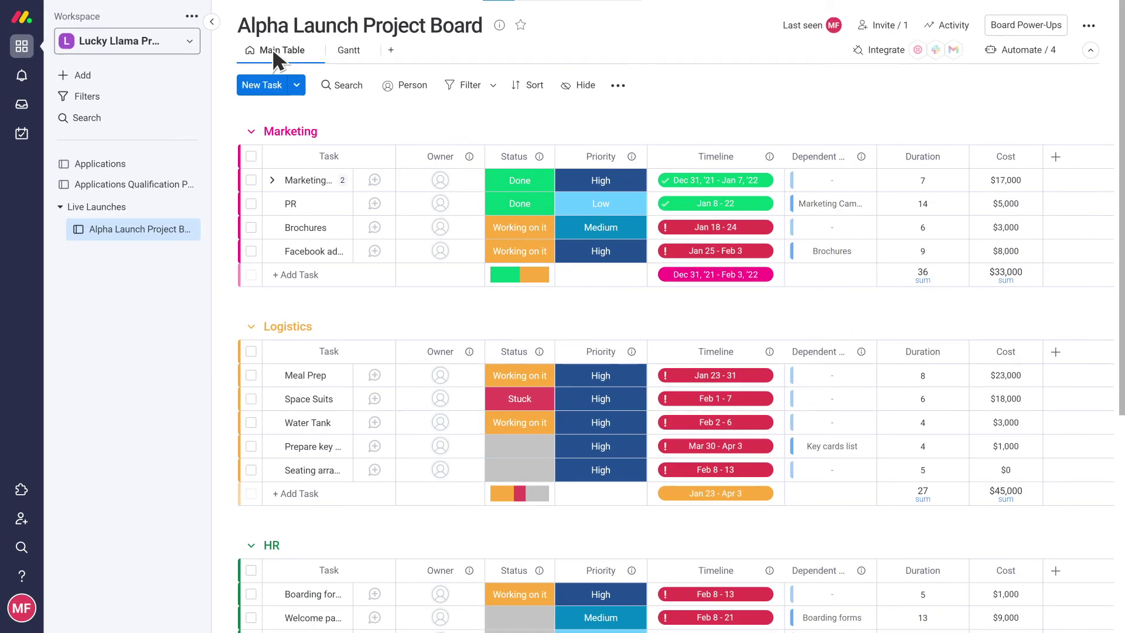
# Change Board permissions from editing everything to Edit content only and save
pyautogui.click(1070, 53)
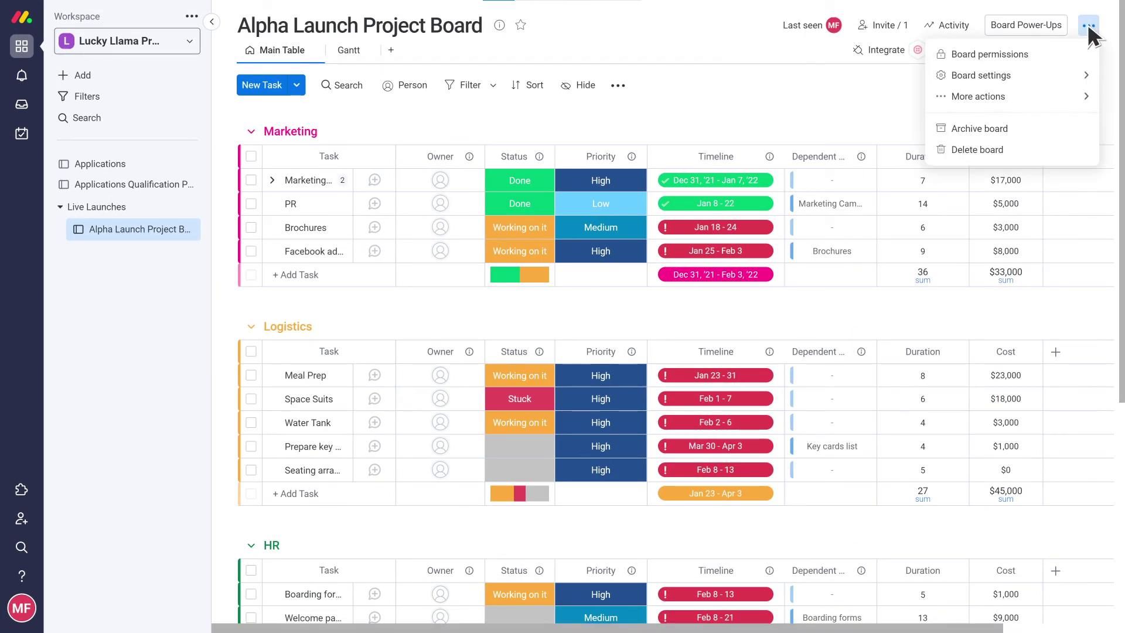
pyautogui.click(1035, 54)
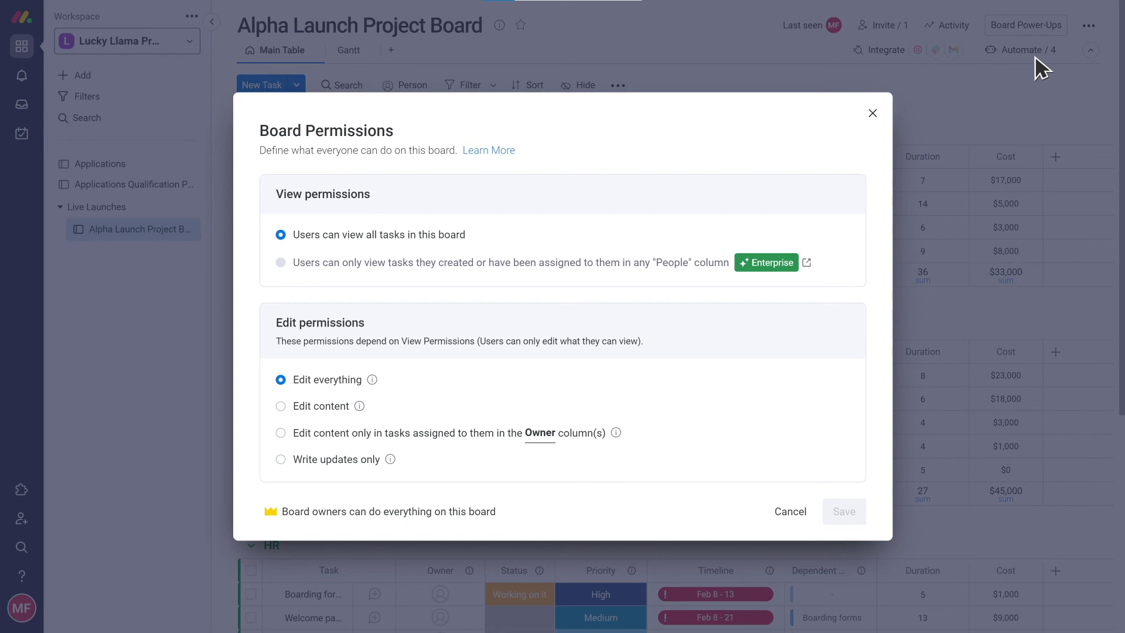
pyautogui.click(281, 406)
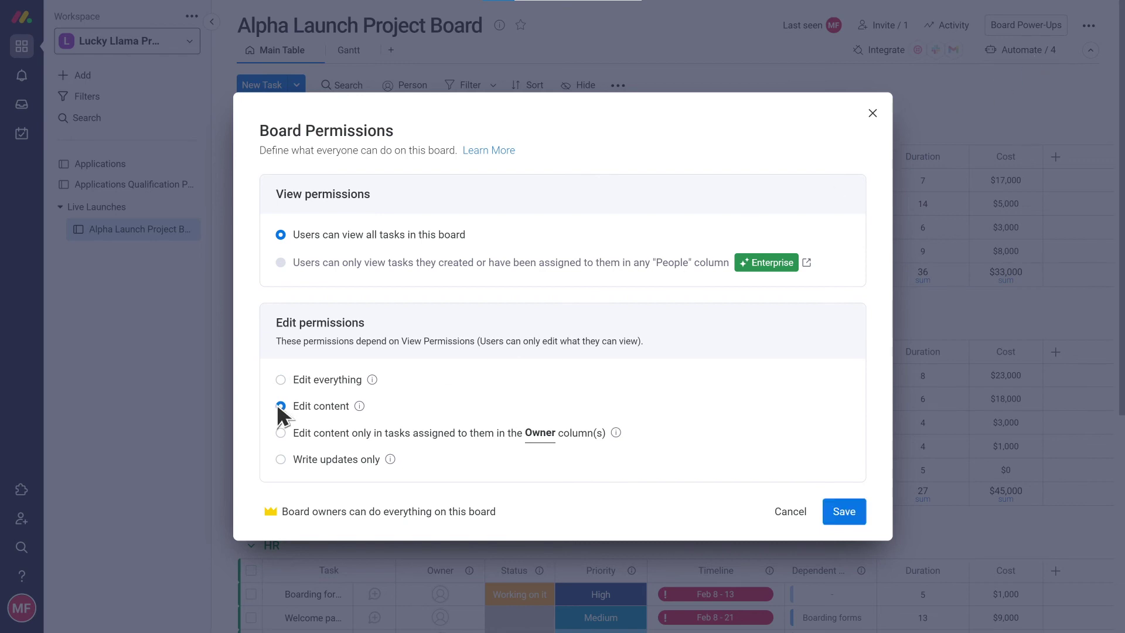
pyautogui.click(836, 510)
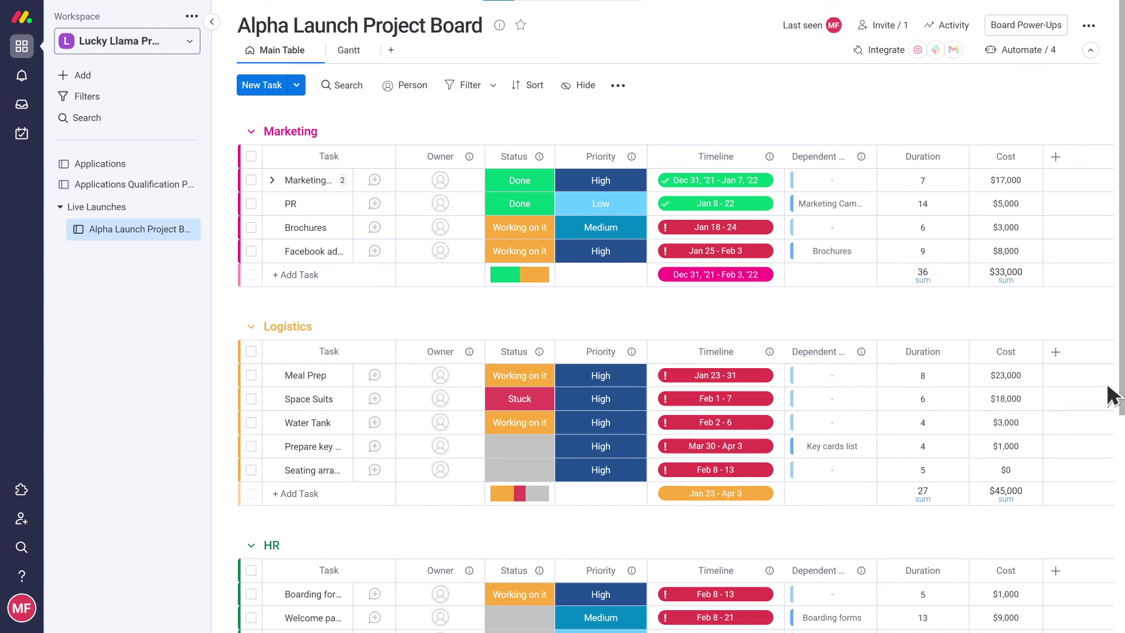
pyautogui.moveTo(1119, 388); pyautogui.dragTo(1120, 423)
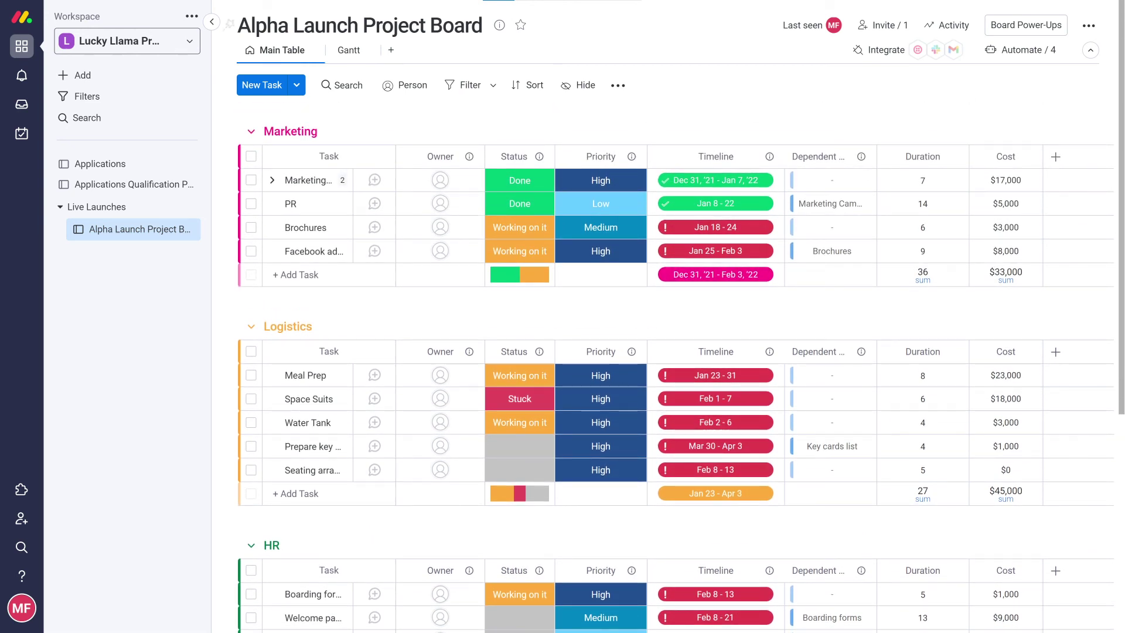